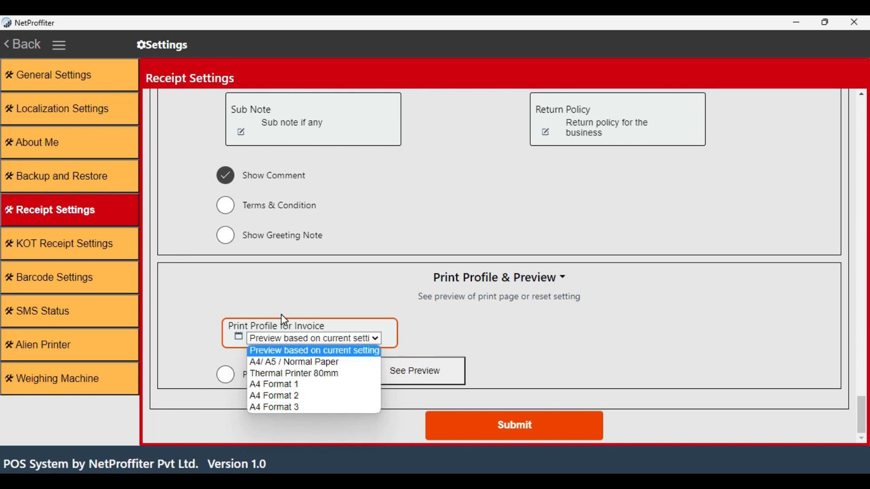
Set the print profile for invoices to A4 Format 2, preview the invoice and close the preview
click(293, 397)
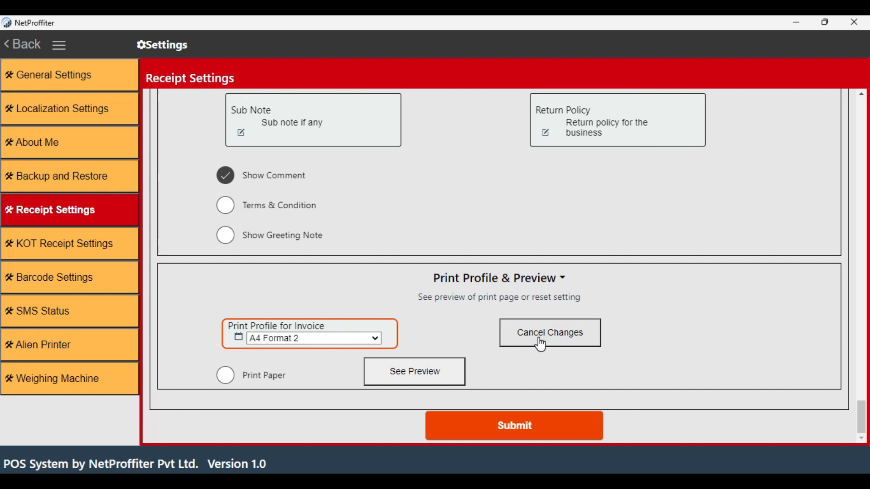
click(422, 377)
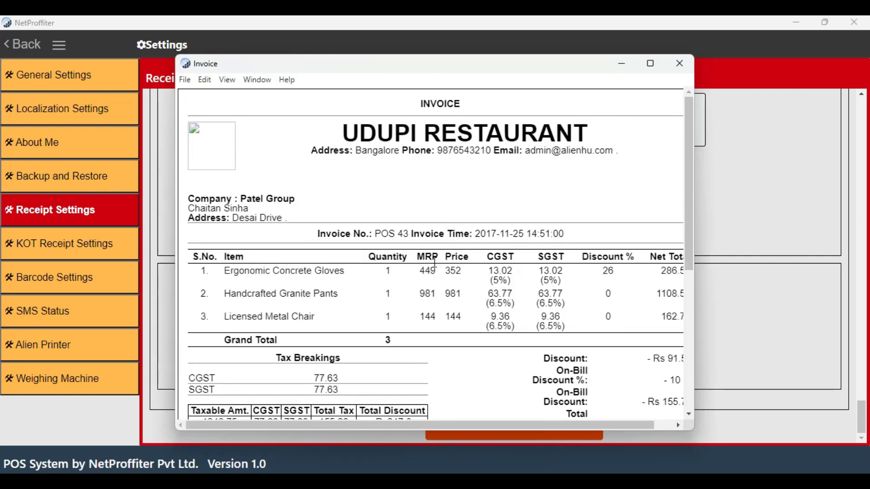
scroll(415, 250, down, 6)
scroll(414, 249, up, 6)
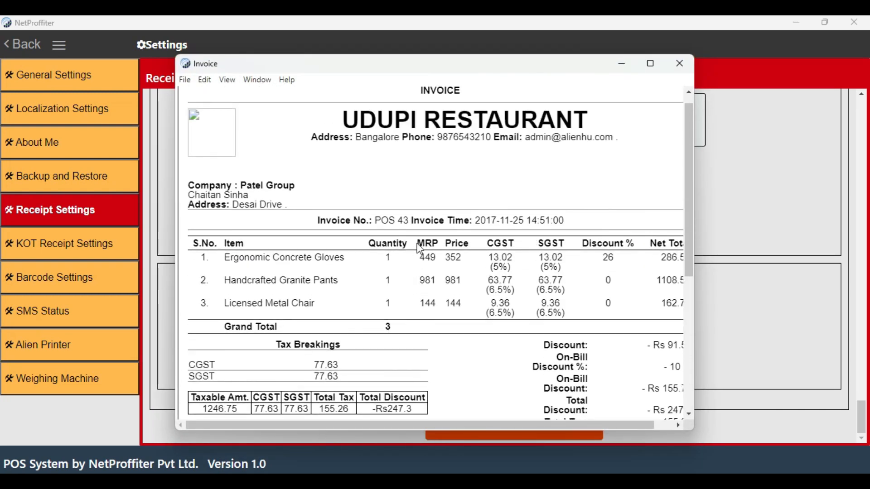
click(681, 64)
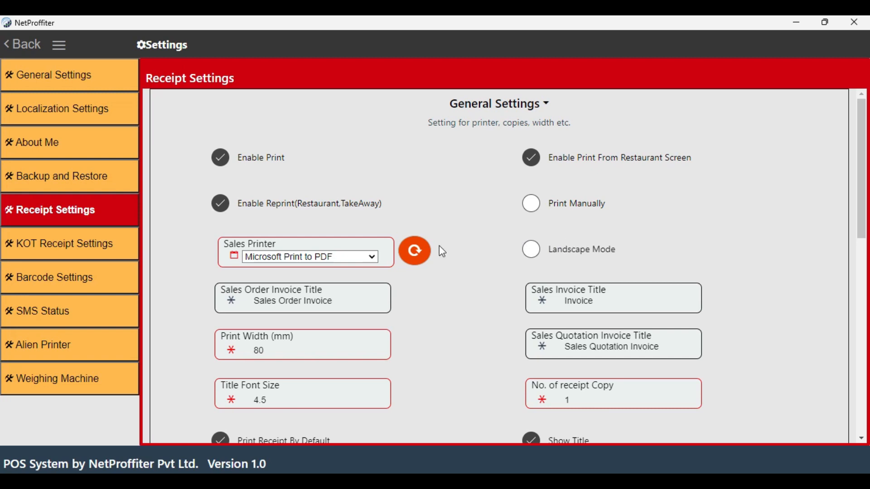
Review the available sales printers and the title fields for sales order and sales invoices
click(361, 258)
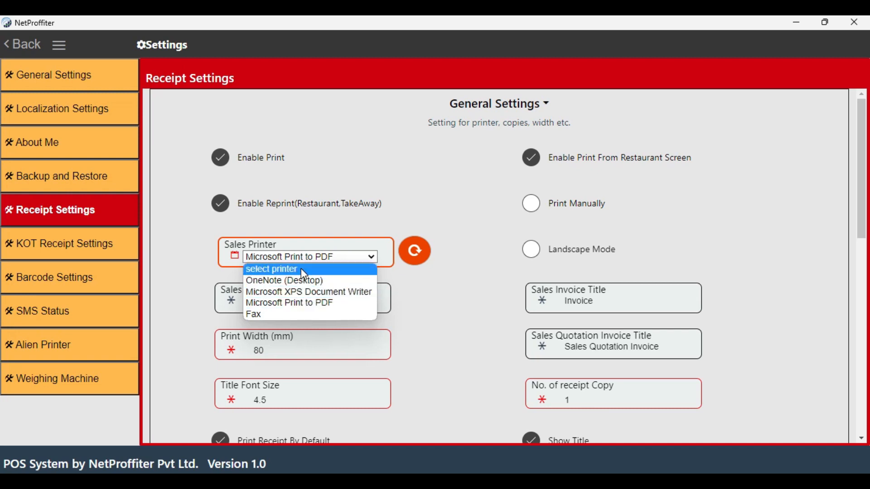
click(340, 245)
scroll(347, 254, down, 2)
scroll(355, 283, down, 1)
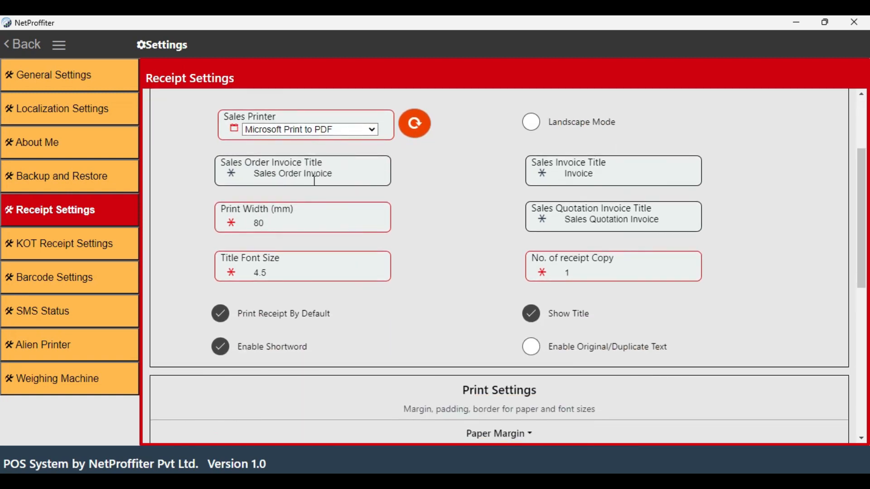
click(352, 171)
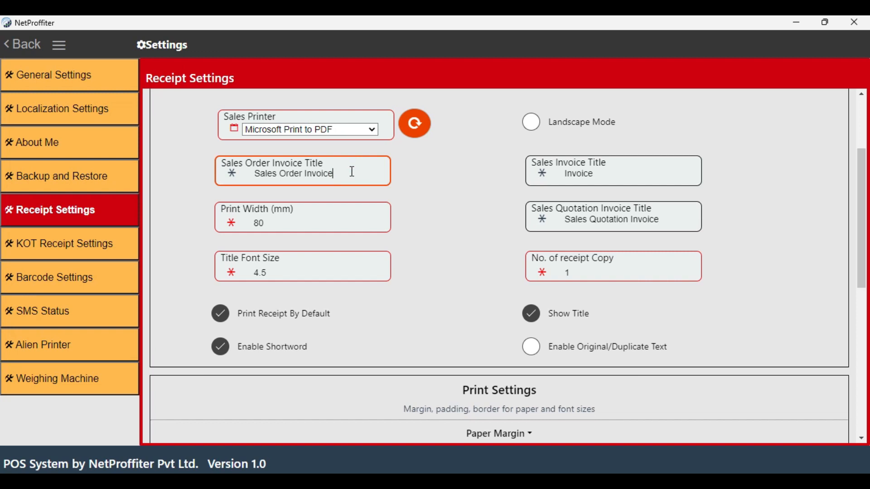
click(617, 175)
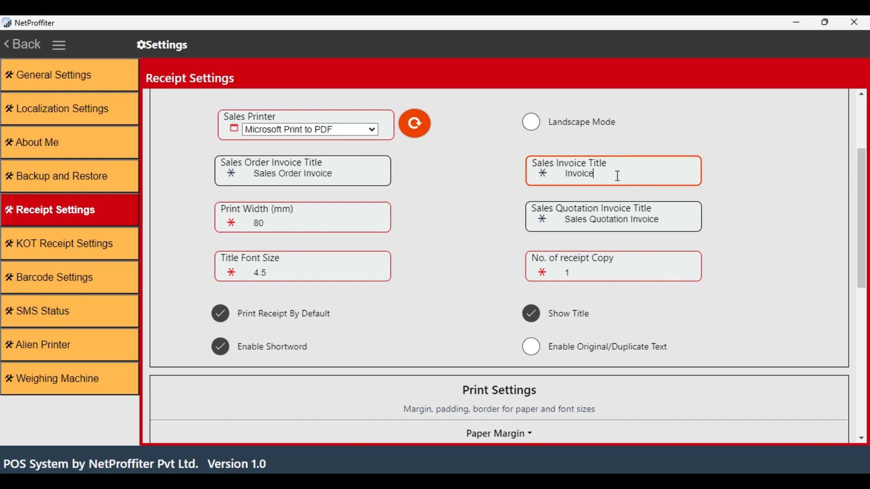
Review the print width, sales quotation title, title font size, receipt copy count and the receipt display options in the general settings
click(270, 223)
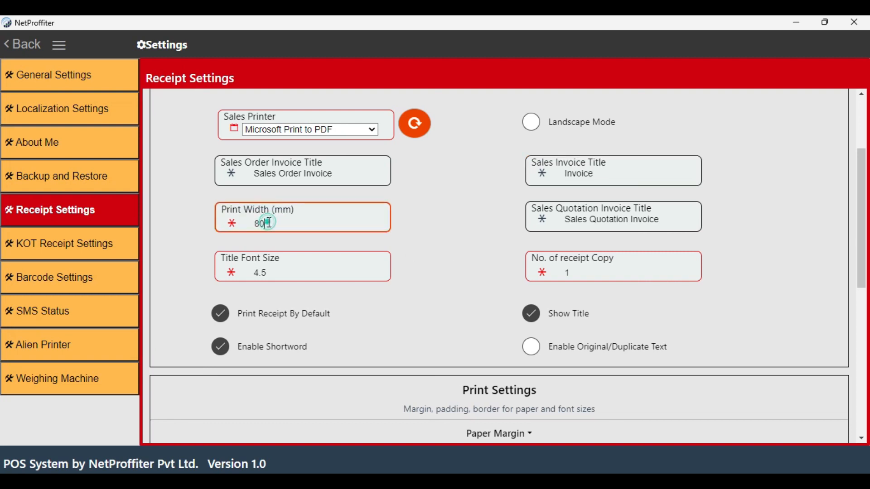
click(598, 221)
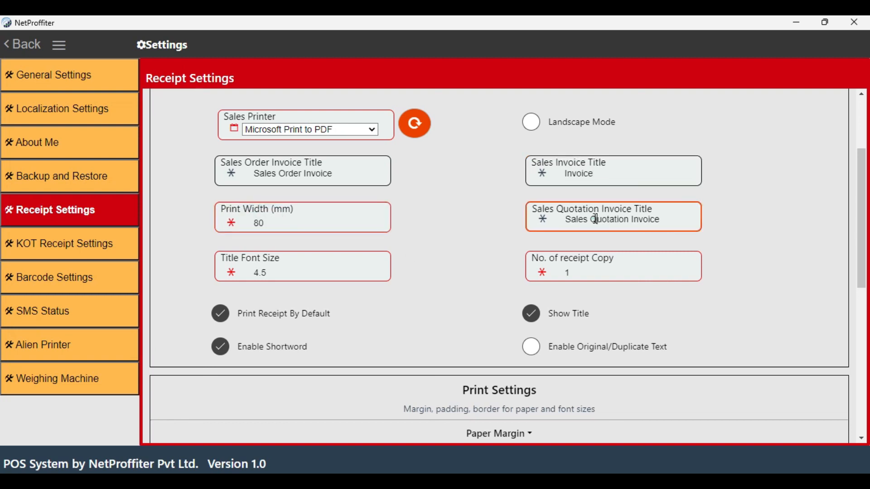
click(569, 219)
click(625, 223)
click(648, 221)
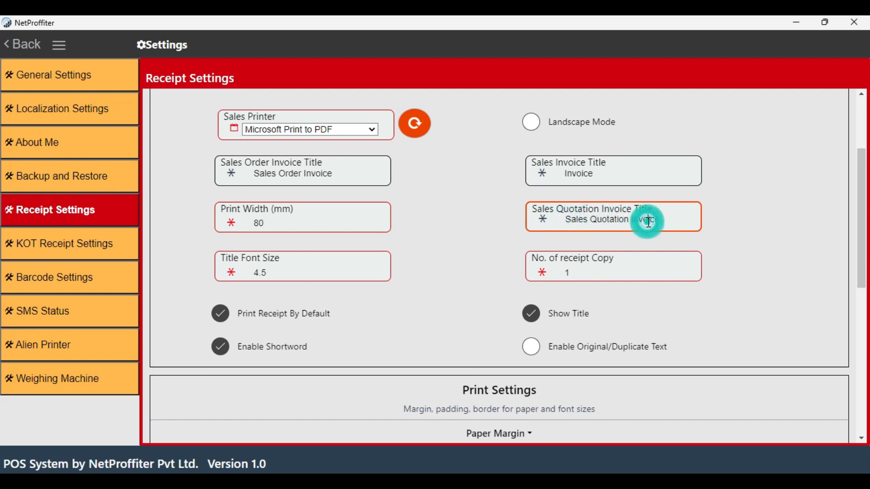
click(320, 273)
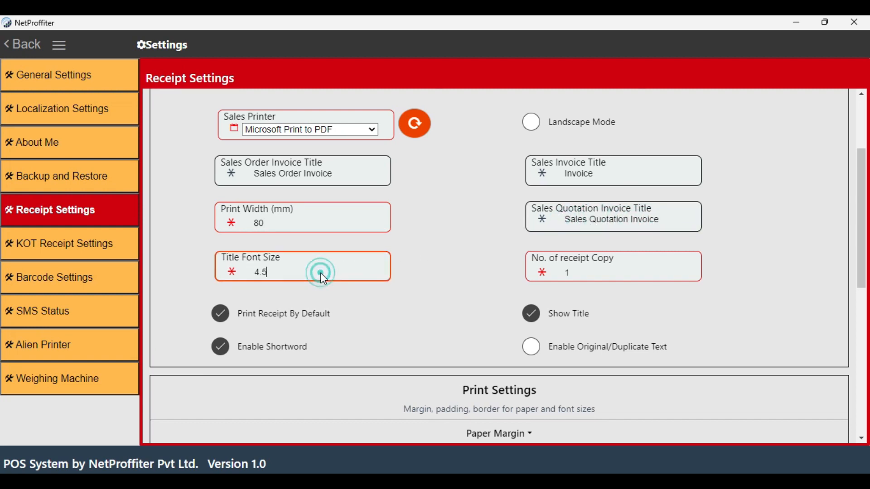
click(580, 272)
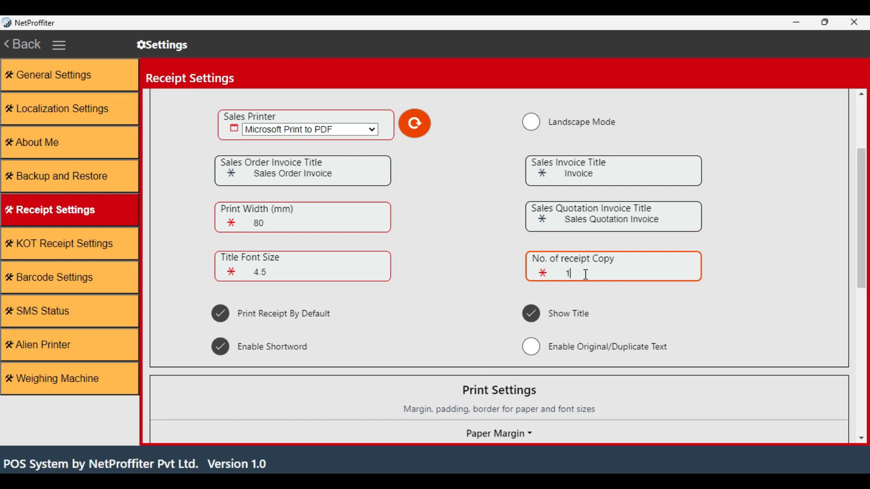
scroll(571, 278, down, 3)
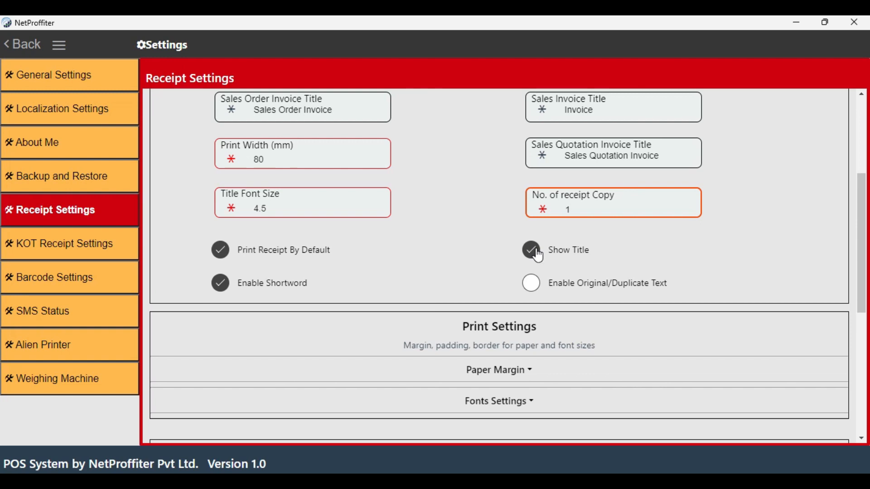
scroll(538, 256, down, 3)
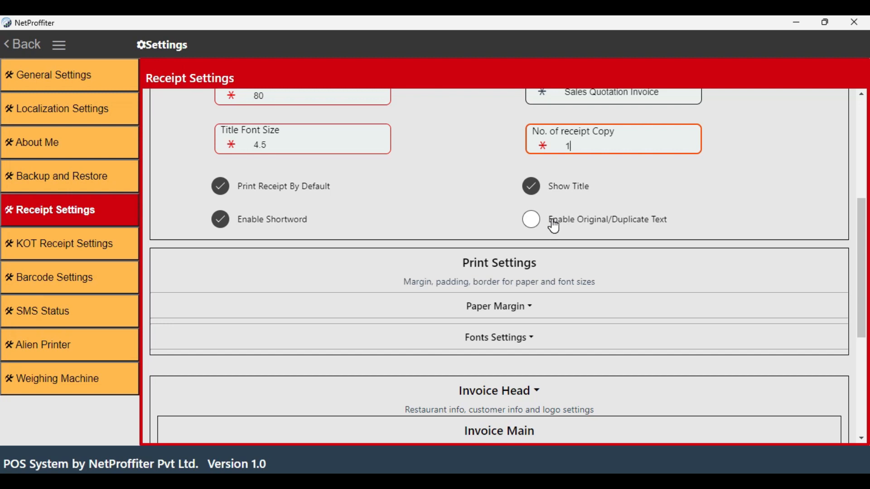
Expand the paper margin settings, review the top, bottom, left and right margin fields, and collapse the section
scroll(553, 229, down, 3)
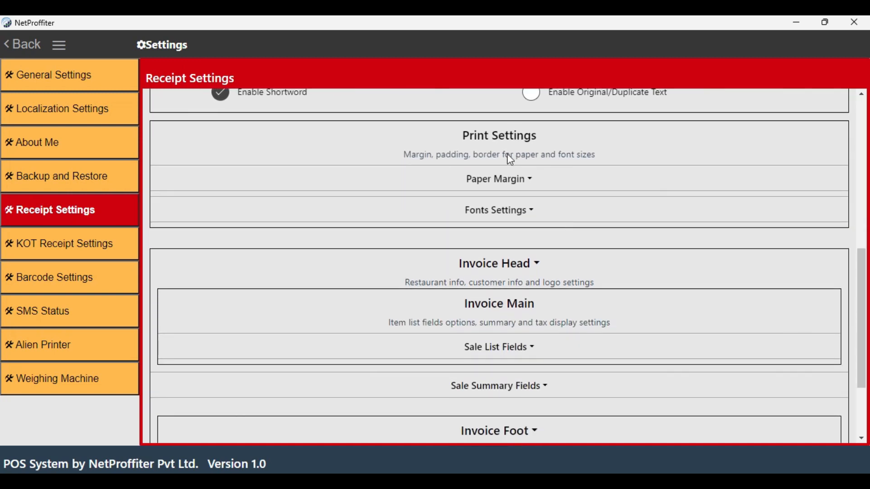
click(532, 180)
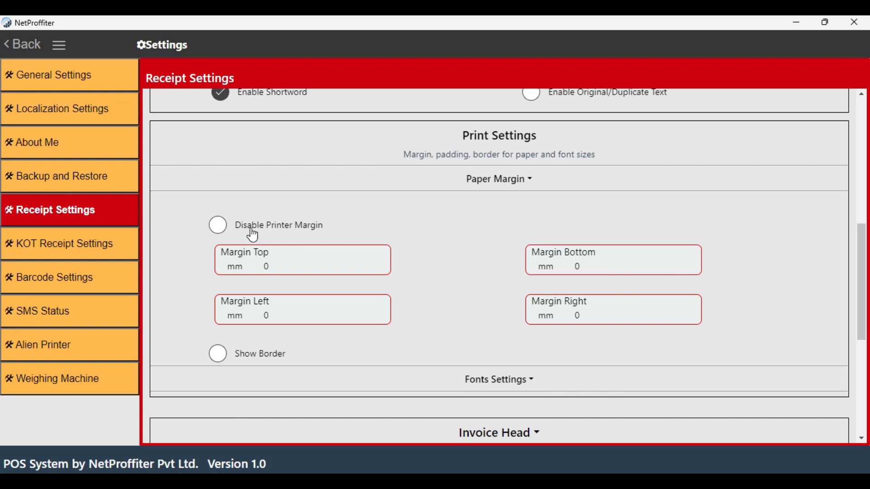
click(271, 264)
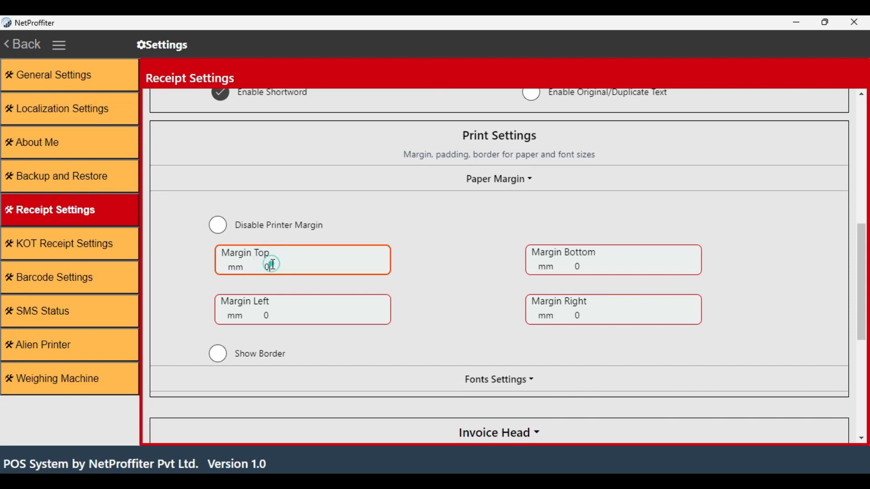
click(667, 270)
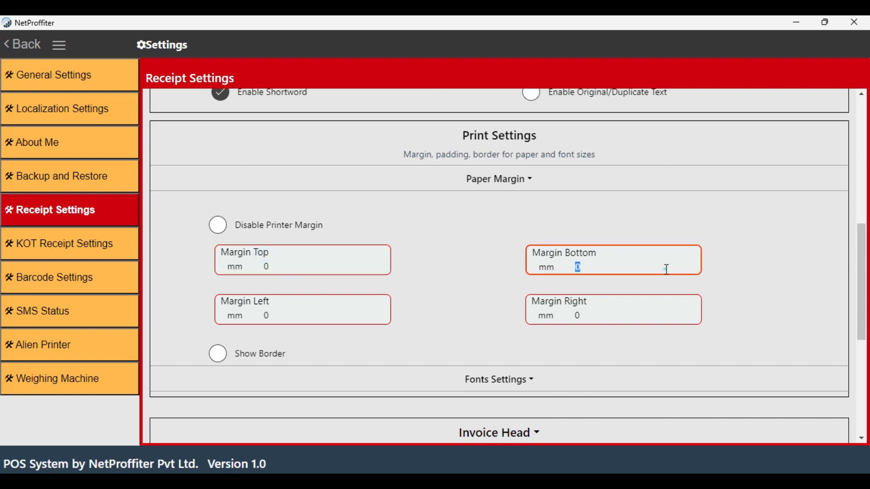
click(299, 317)
double_click(299, 318)
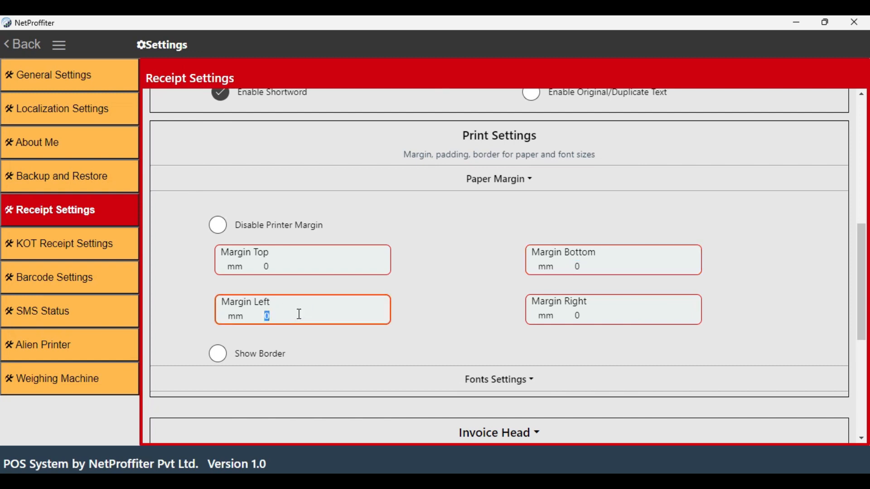
click(595, 311)
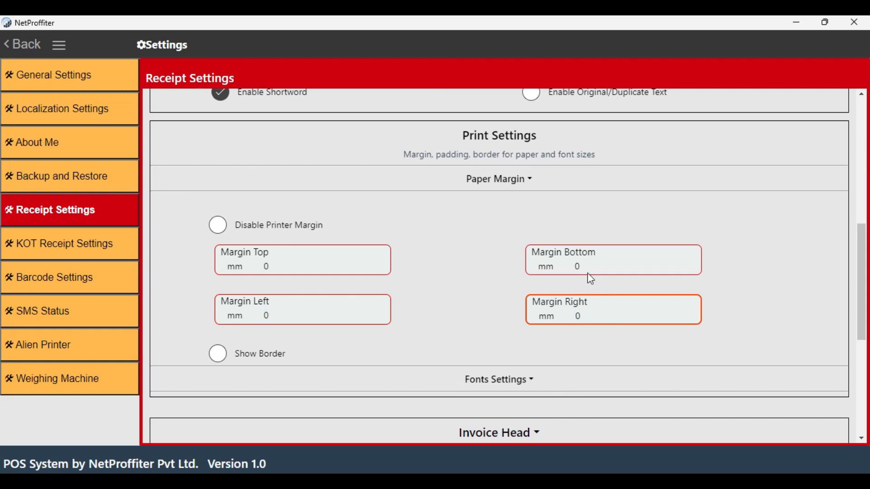
click(492, 181)
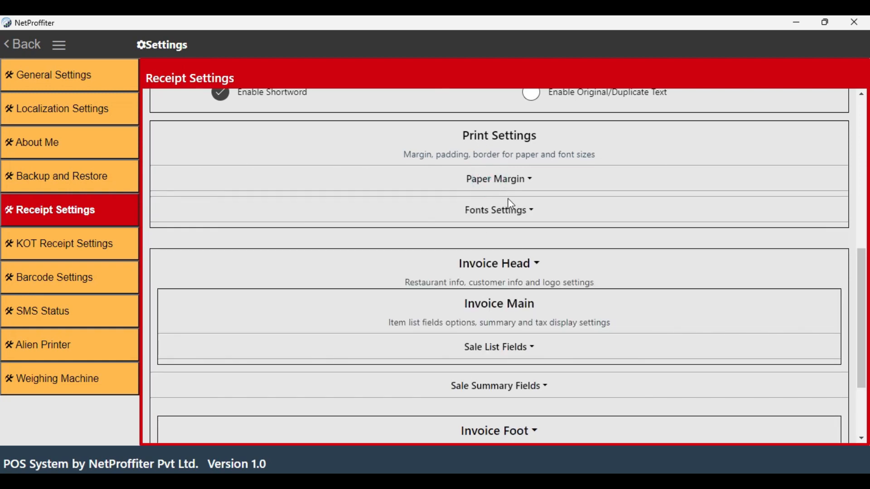
Expand the font settings and review the font type choices, font weights and the head, title and item list font sizes
click(516, 211)
scroll(415, 281, down, 2)
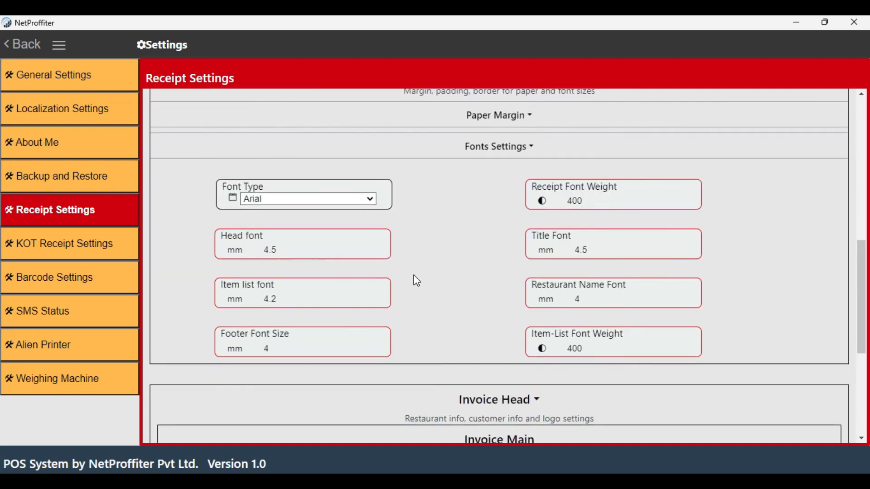
click(363, 205)
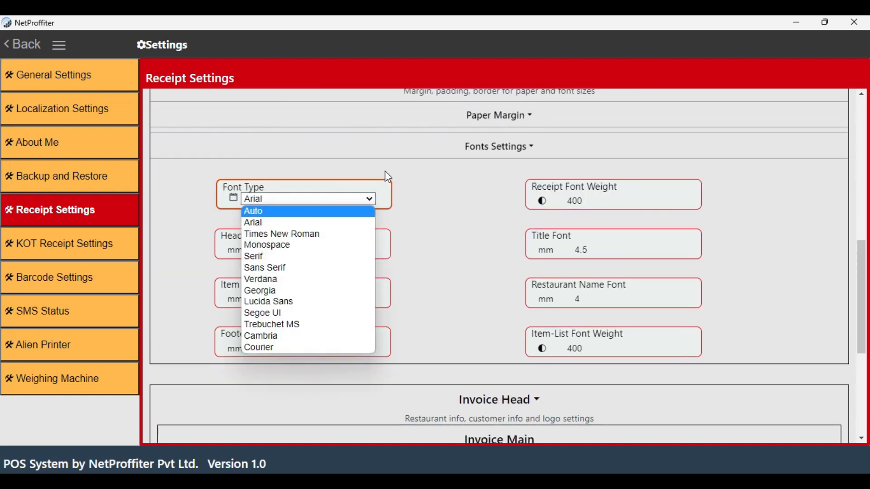
click(369, 200)
click(603, 200)
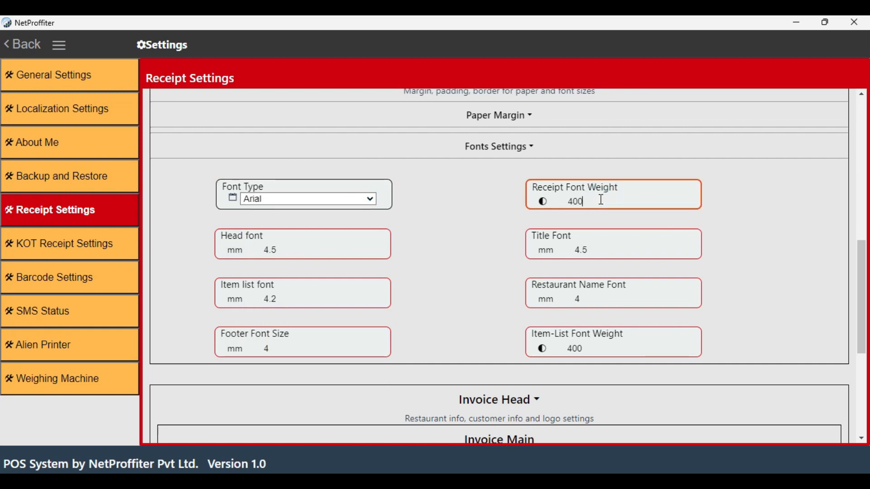
click(320, 248)
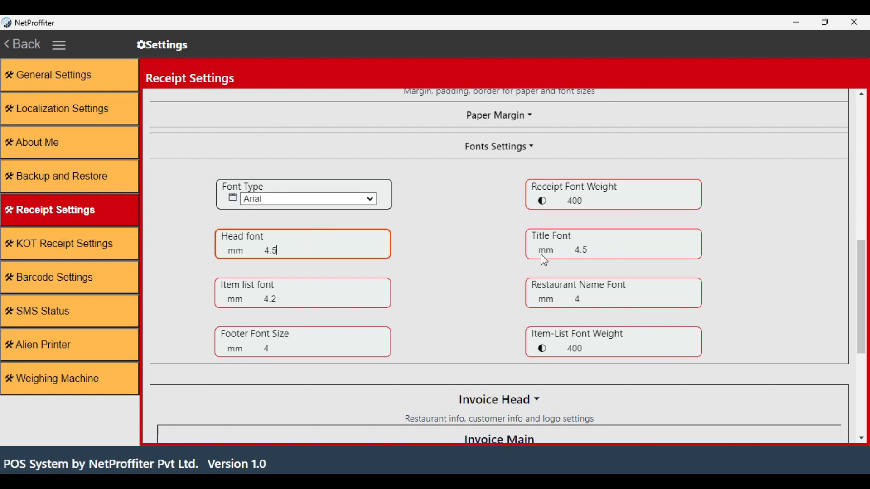
click(603, 246)
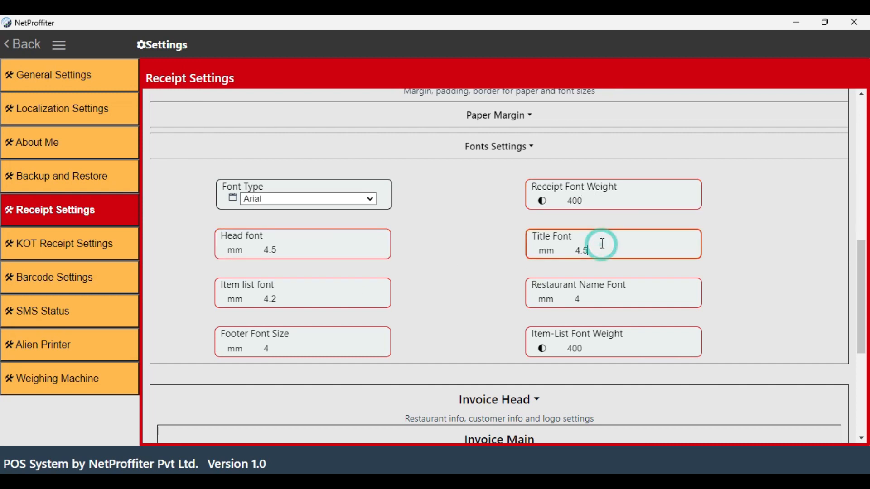
click(336, 295)
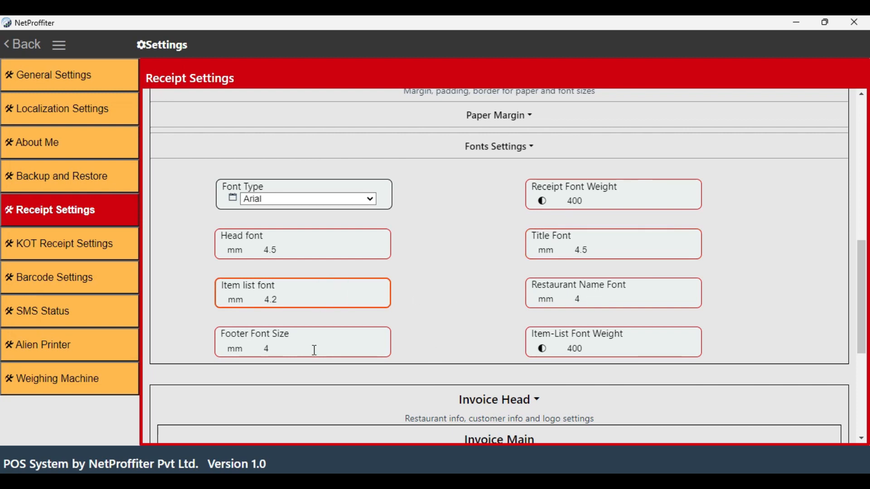
click(587, 349)
scroll(439, 283, down, 2)
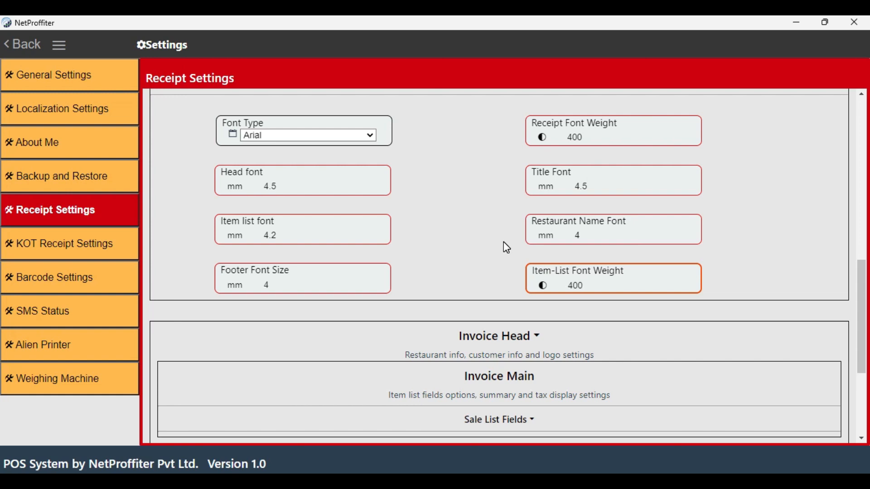
Expand the invoice head settings and review the snippet display type choices
scroll(472, 244, down, 3)
click(555, 275)
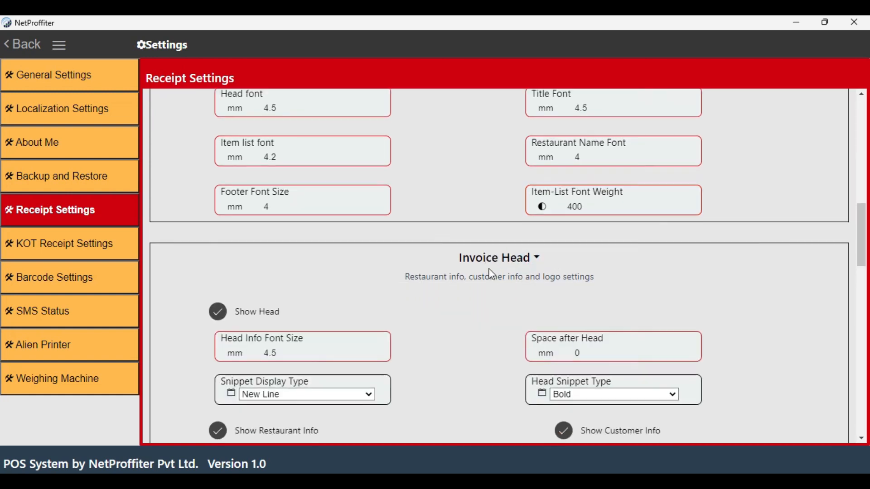
scroll(483, 203, down, 5)
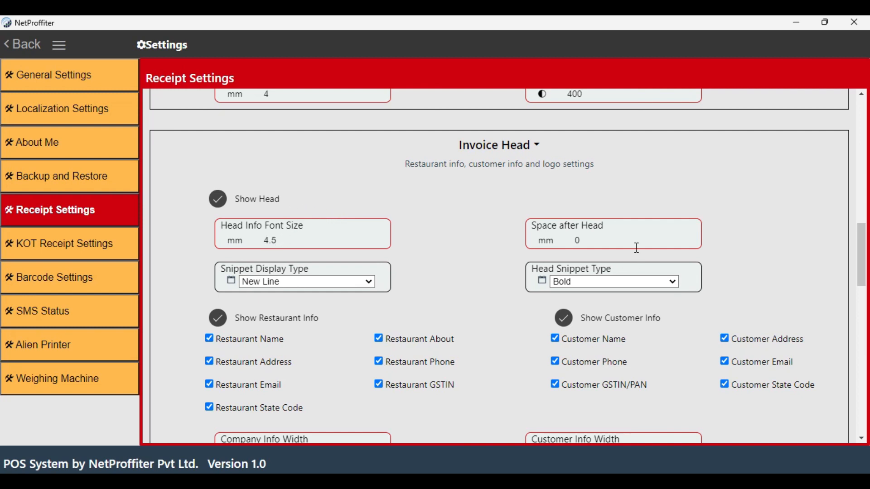
click(324, 285)
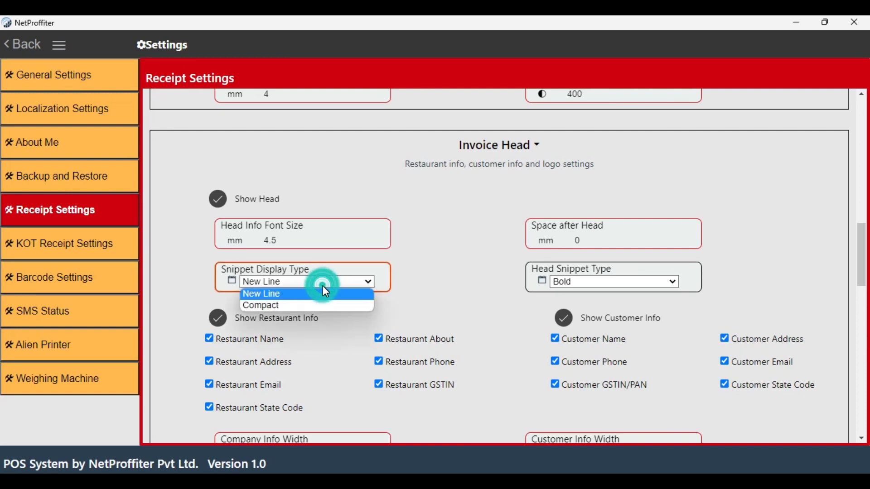
click(324, 283)
Turn the restaurant info and customer info in the invoice head off and back on
scroll(478, 333, down, 3)
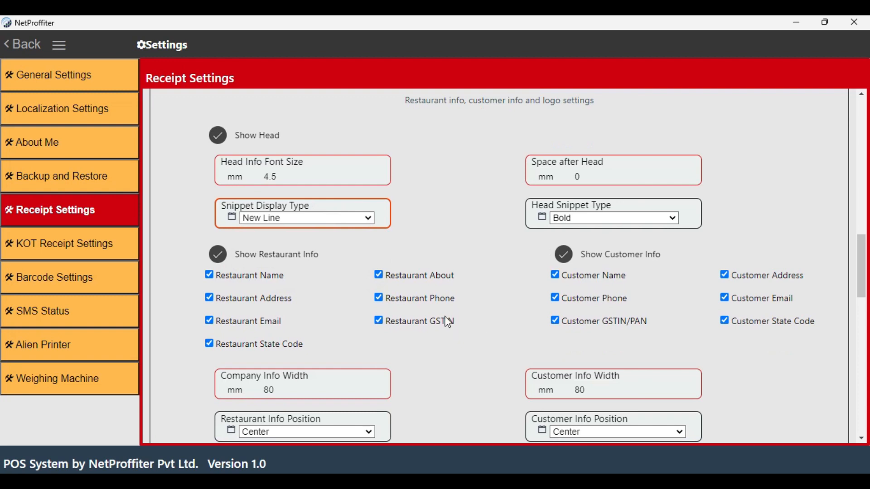
click(217, 254)
click(217, 262)
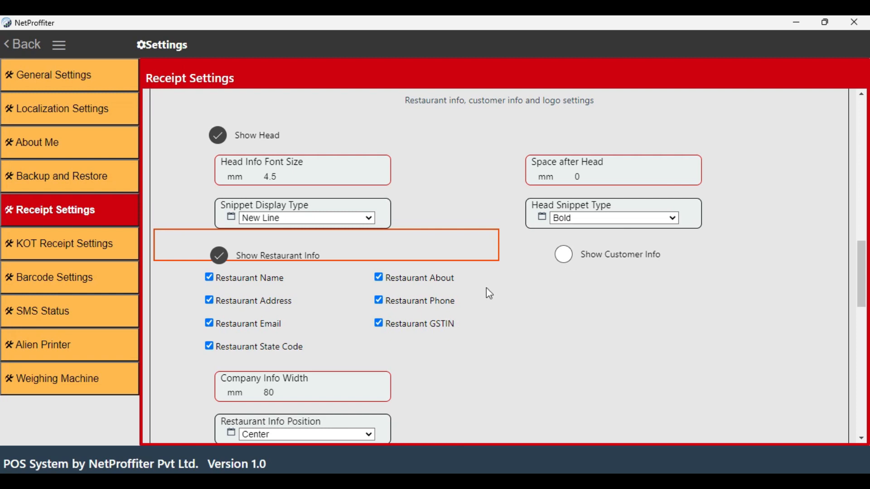
click(567, 262)
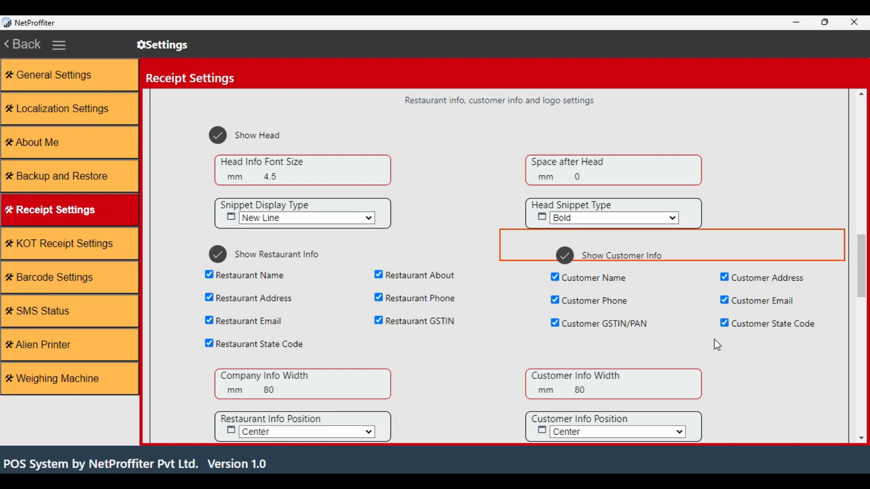
Turn the Customer Name option off and back on in the customer info
click(556, 277)
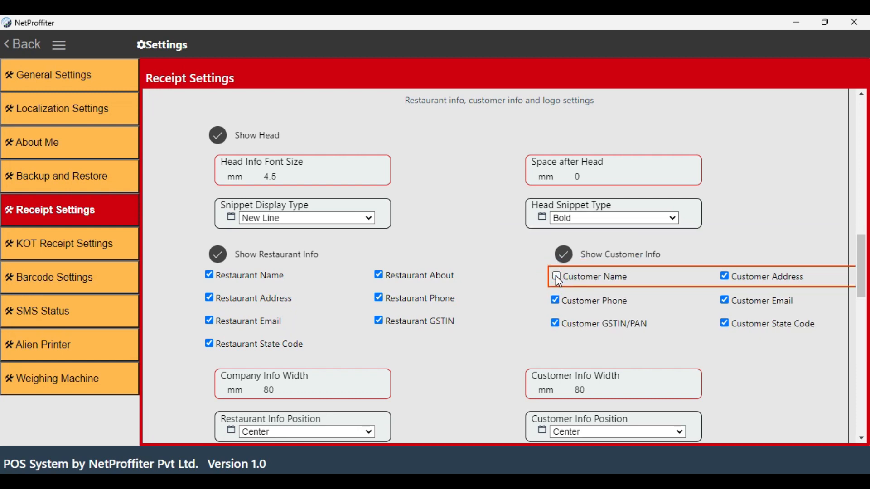
click(556, 277)
Review the company info width and the choices for restaurant info position and company info text alignment
scroll(518, 296, down, 3)
scroll(375, 258, down, 2)
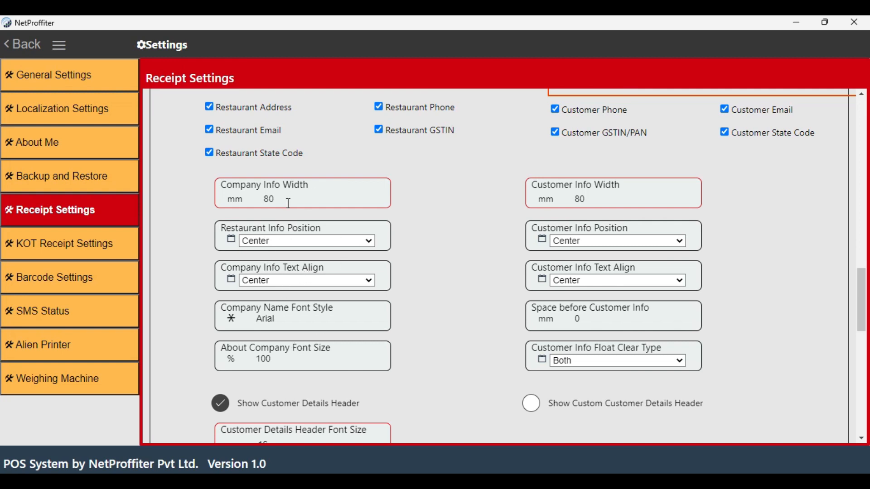
scroll(334, 181, up, 3)
scroll(334, 181, down, 3)
click(286, 201)
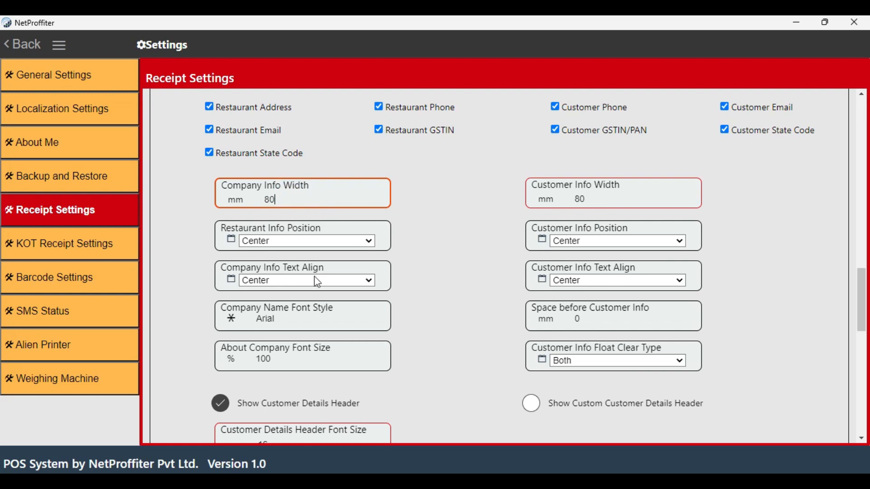
click(317, 243)
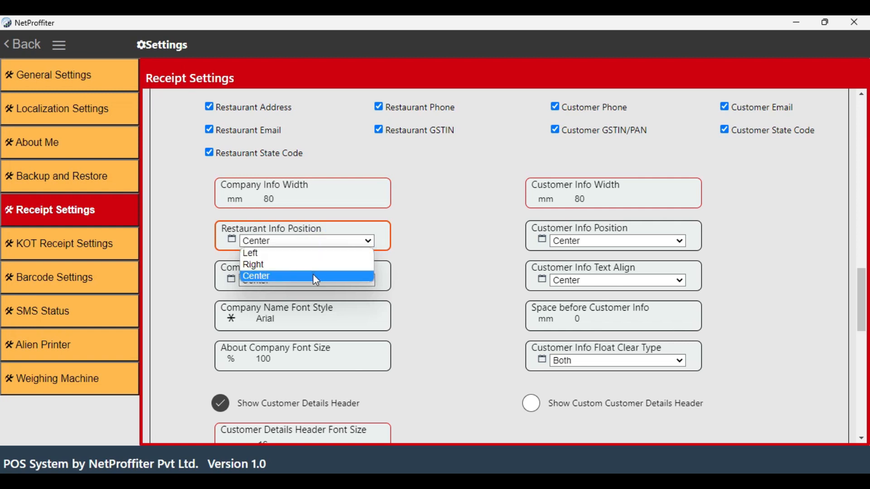
click(316, 241)
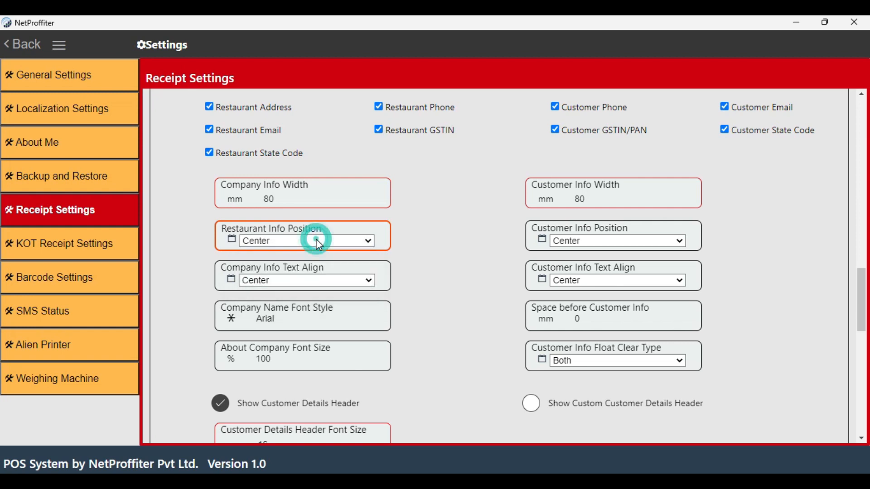
click(320, 283)
click(320, 283)
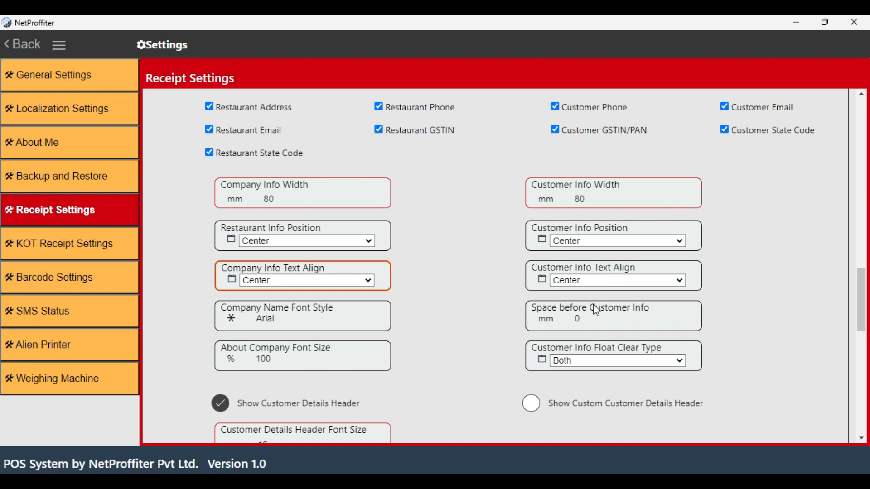
Turn on the invoice logo to view its position and size options, and turn it off again
scroll(594, 338, down, 5)
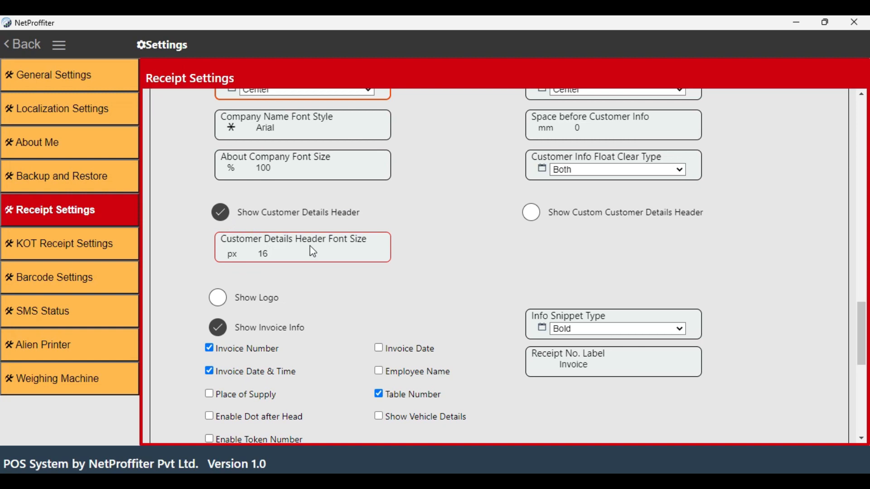
scroll(269, 257, down, 3)
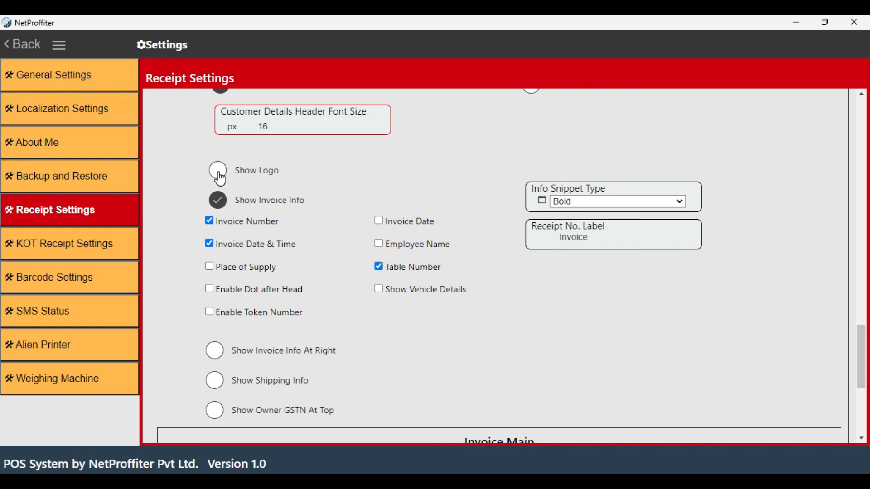
click(219, 177)
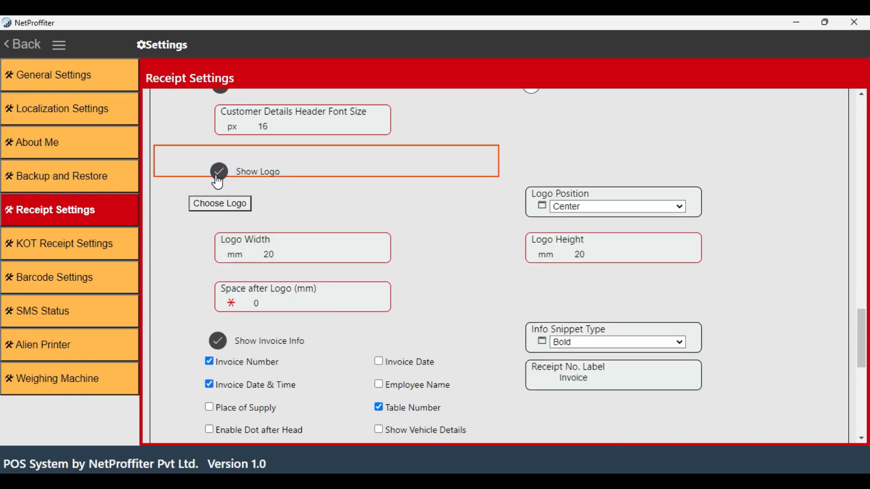
click(218, 181)
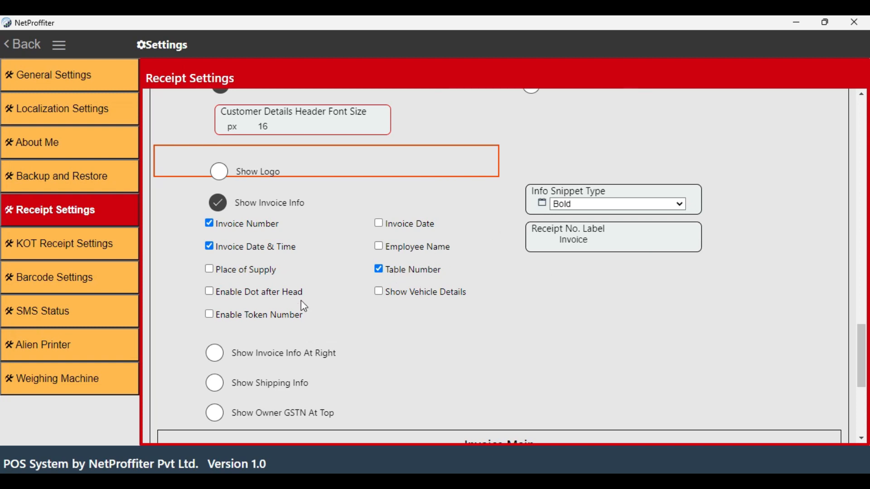
Review the invoice info fields and the options for right-side invoice info, shipping info and owner GSTN at top
scroll(388, 286, down, 2)
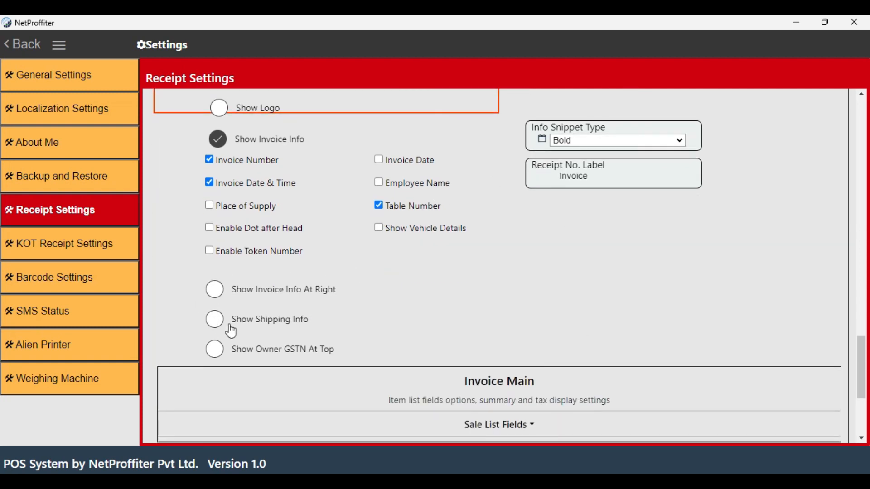
scroll(232, 331, down, 3)
scroll(288, 178, down, 2)
scroll(287, 181, up, 4)
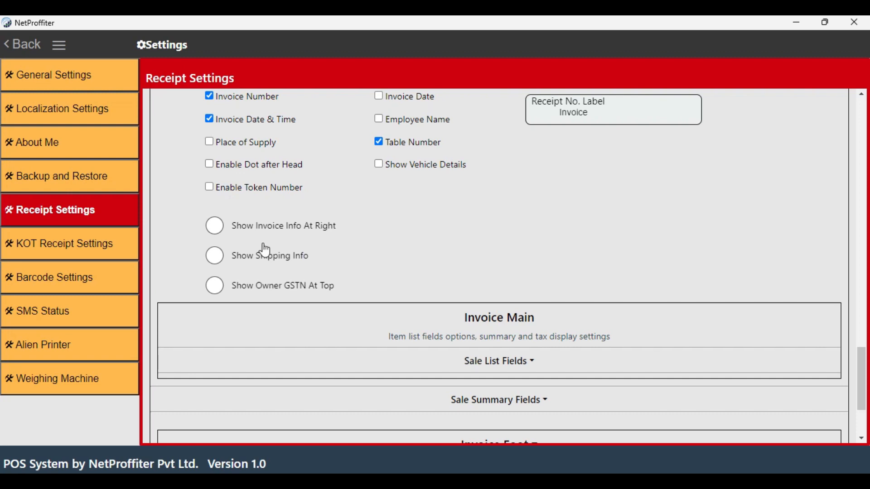
Expand the sale list fields and review the item columns, list font, border type, header text and minimum cart height
scroll(275, 251, down, 3)
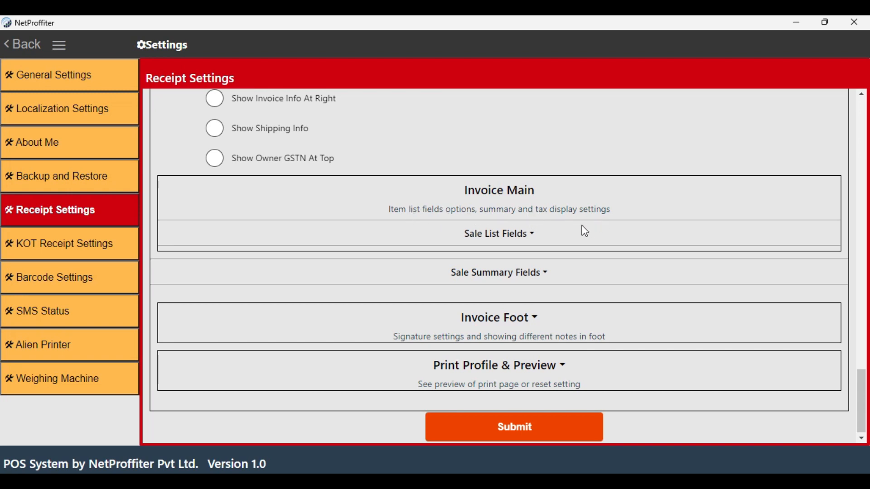
click(516, 236)
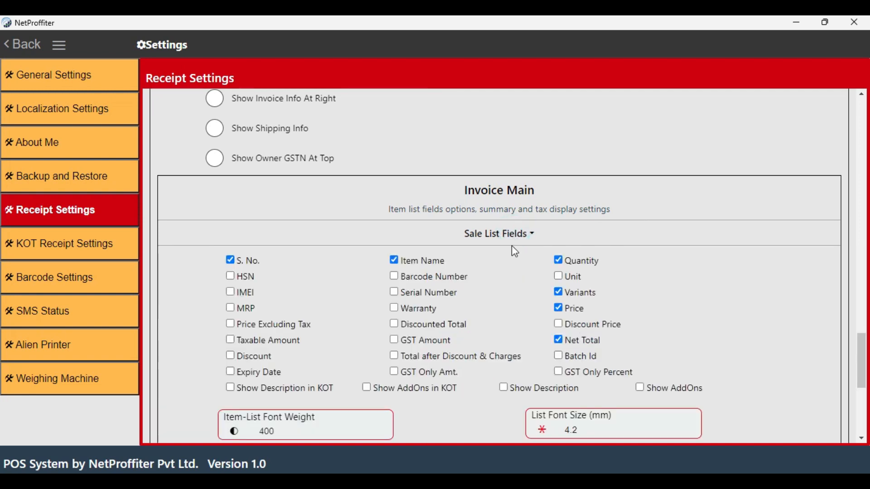
scroll(511, 248, down, 3)
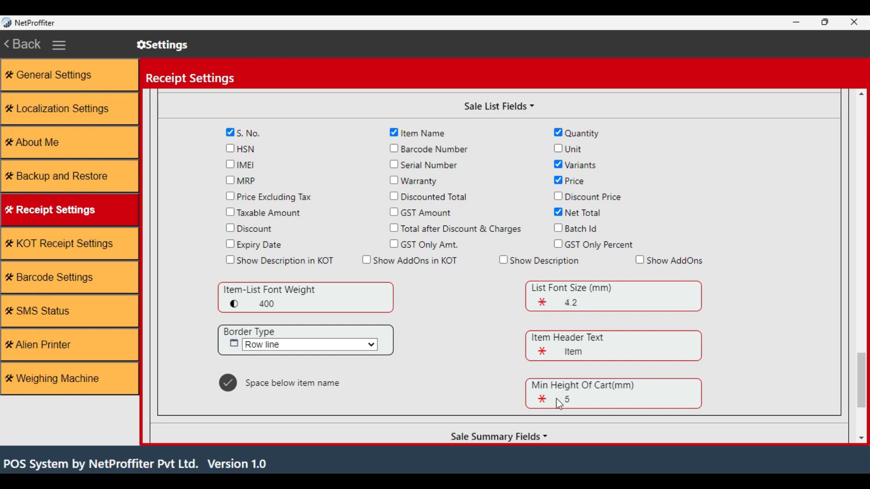
Expand the sale summary fields and review the summary width, displayed amounts, tax breakings and invoice total font options
scroll(567, 398, down, 3)
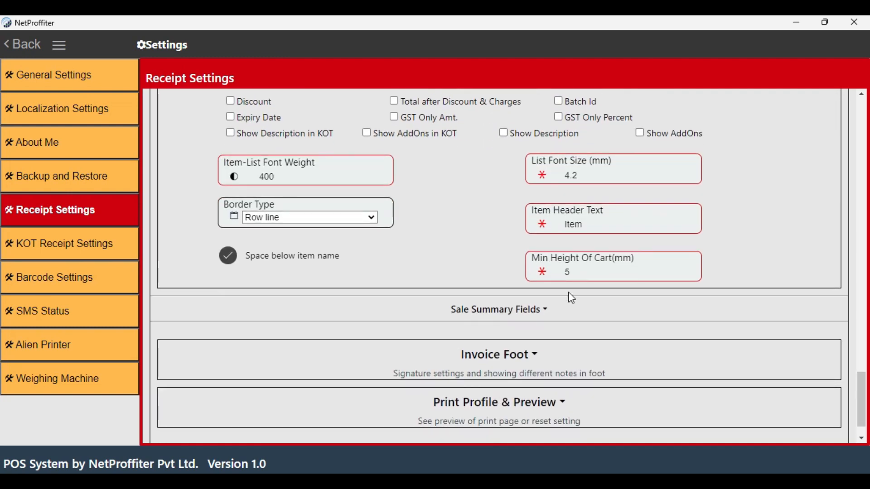
scroll(567, 290, down, 1)
click(521, 278)
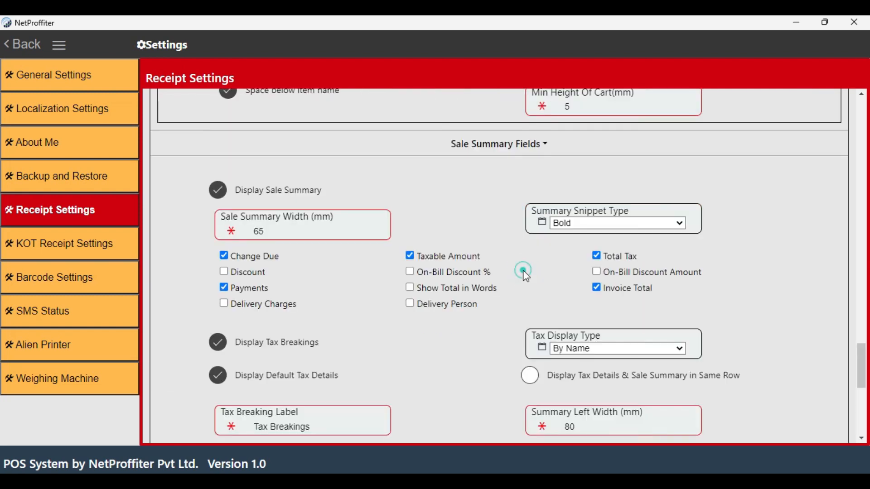
scroll(410, 260, down, 1)
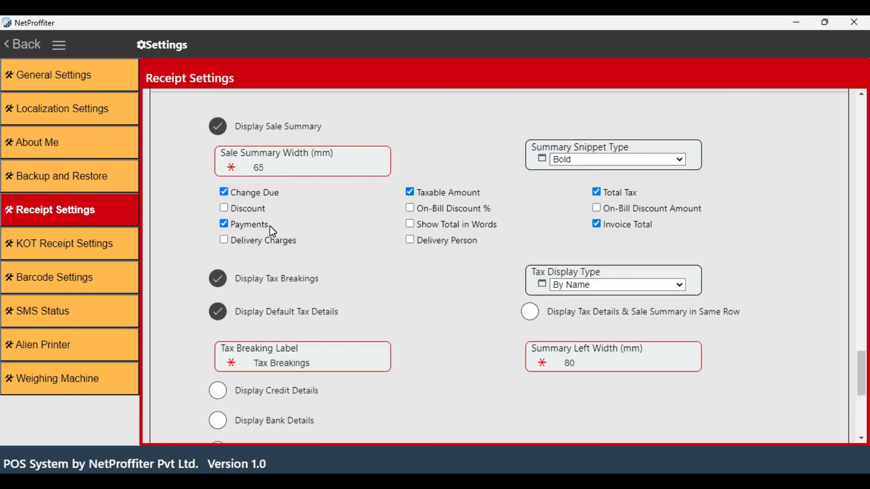
scroll(306, 219, up, 3)
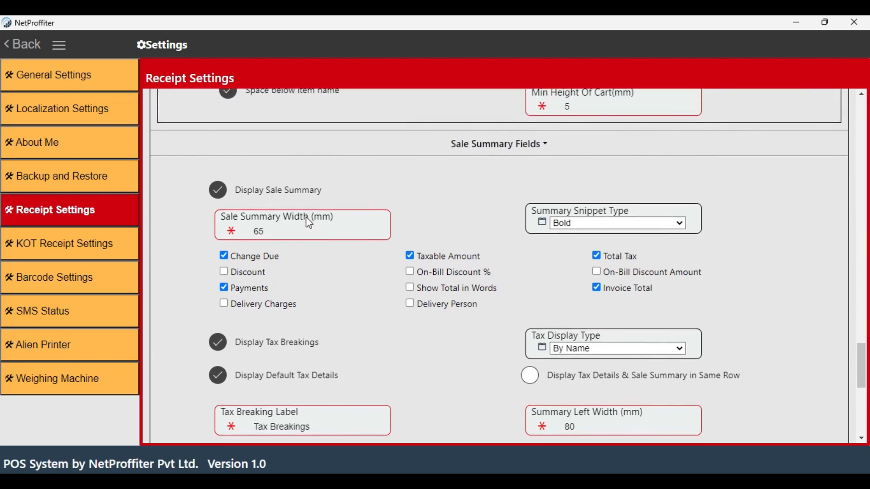
scroll(307, 216, down, 3)
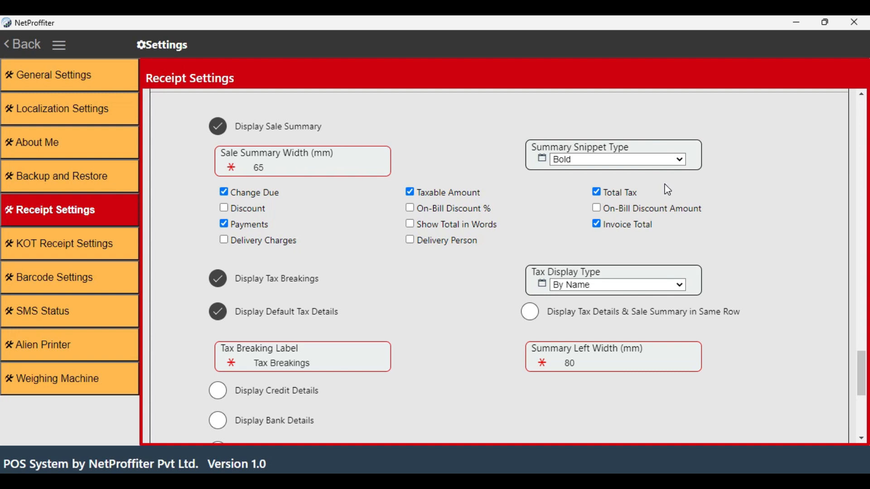
scroll(666, 188, down, 5)
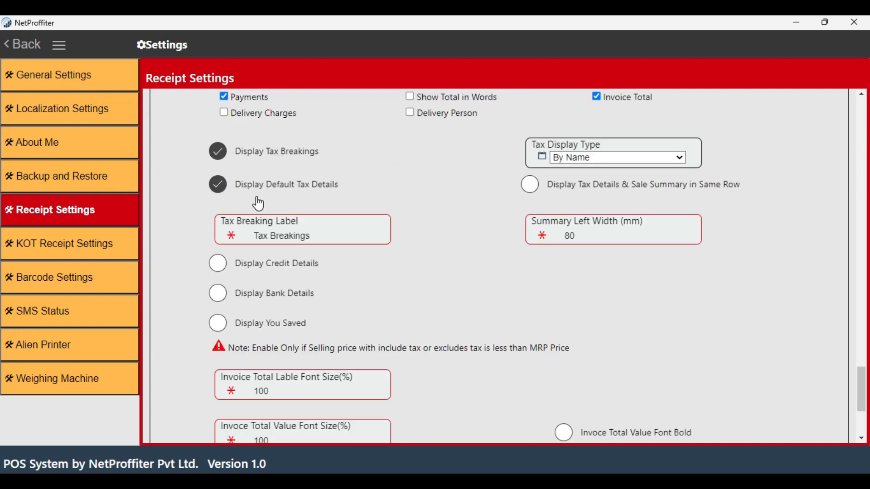
scroll(385, 204, down, 3)
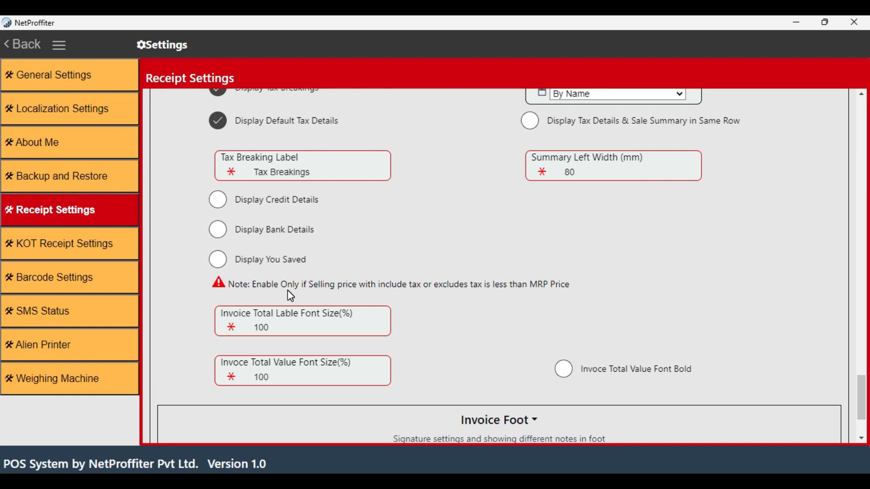
Expand the invoice foot settings and review the signature, foot text alignment, declaration, additional, sub note and return policy options
scroll(291, 296, down, 5)
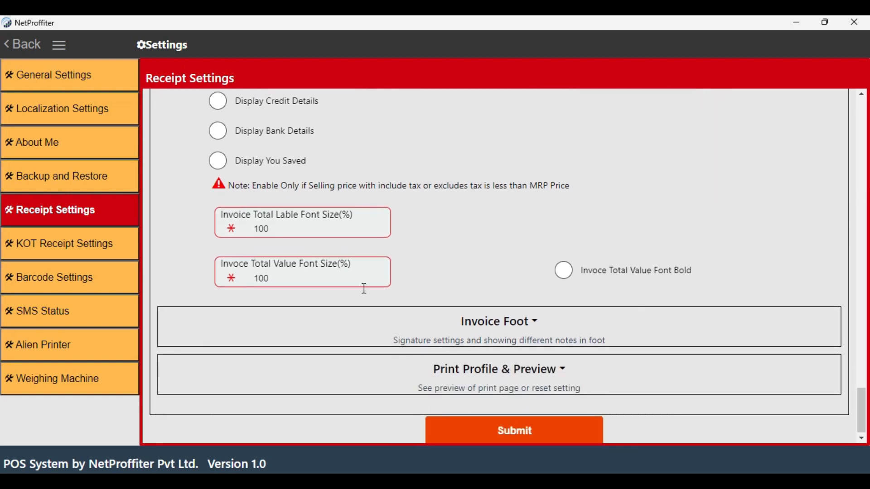
click(498, 312)
scroll(489, 304, down, 8)
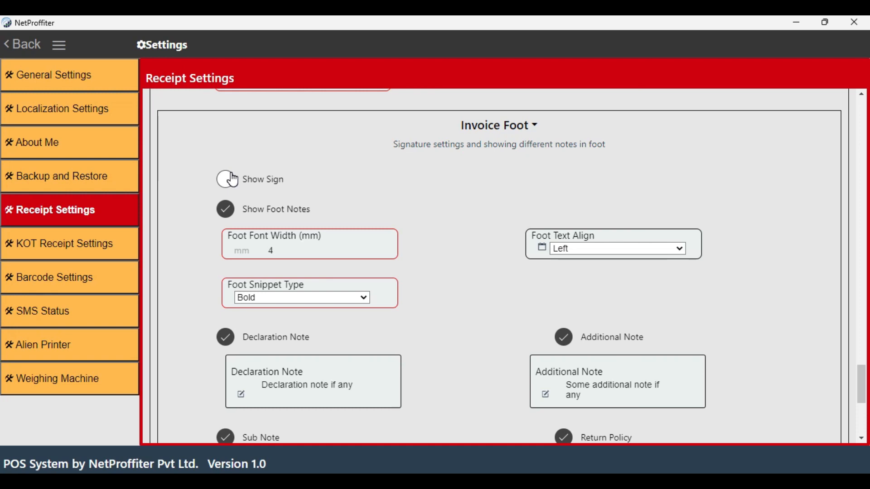
scroll(232, 180, down, 2)
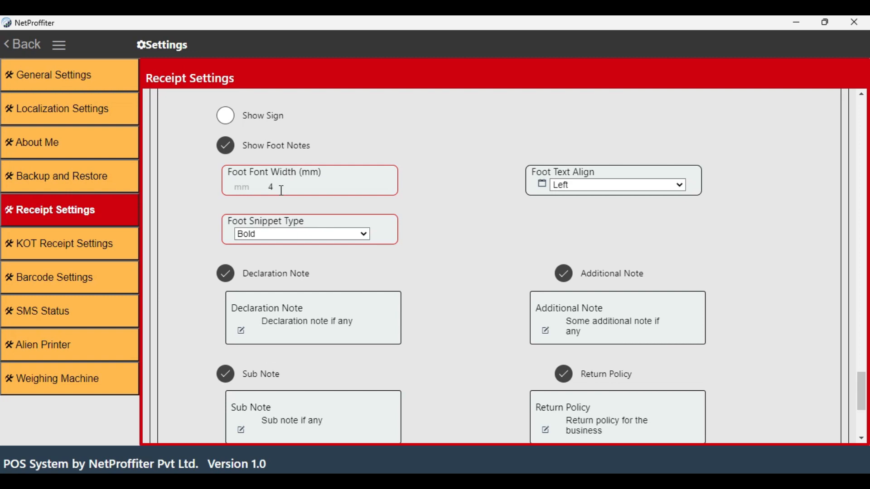
click(588, 185)
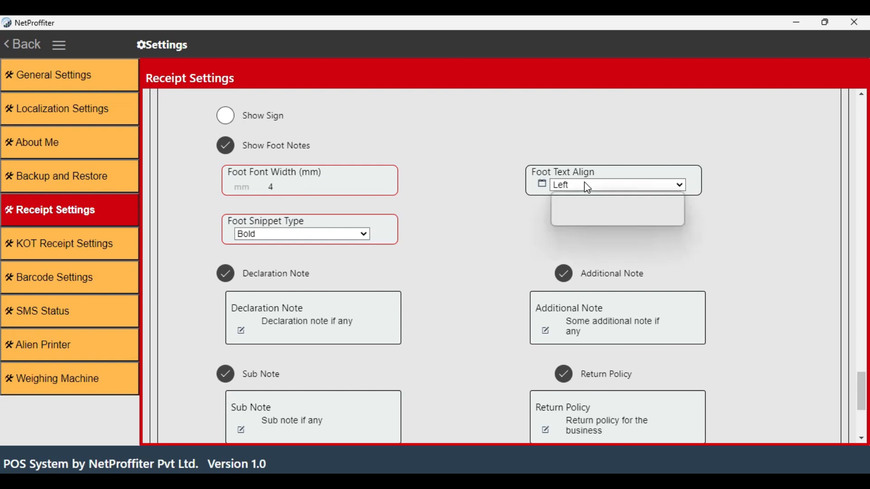
click(496, 219)
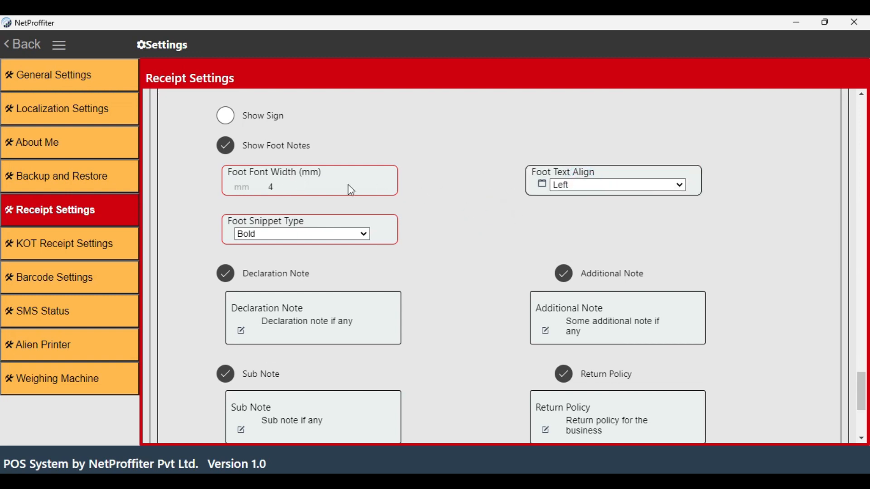
scroll(210, 194, down, 3)
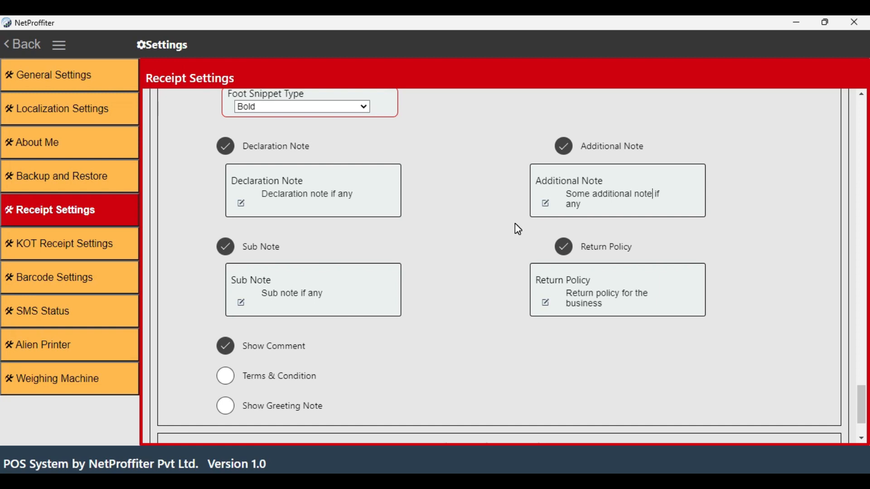
scroll(522, 267, down, 4)
scroll(524, 270, up, 3)
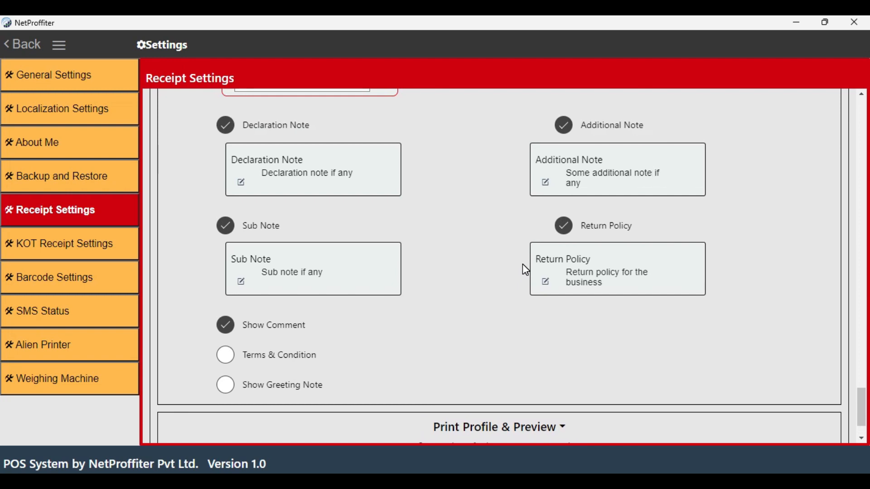
Expand the print profile and preview settings and choose A4 Format 2 as the invoice print profile
scroll(522, 270, down, 3)
click(502, 365)
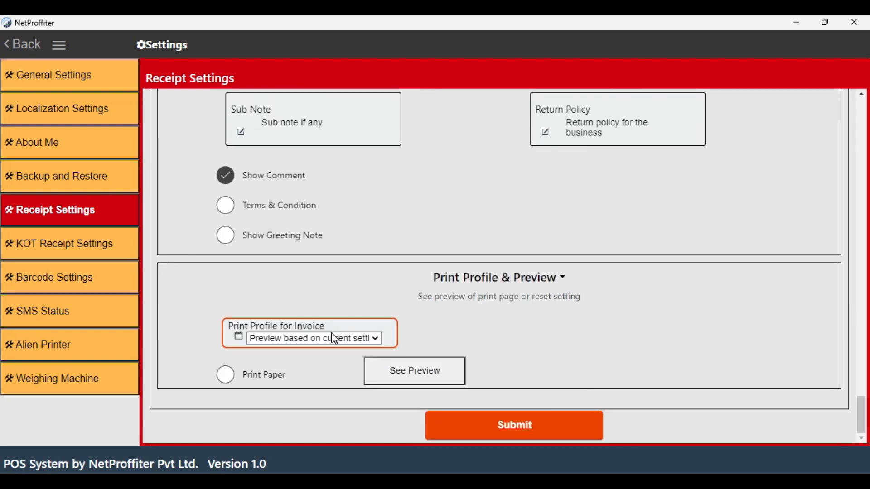
click(341, 339)
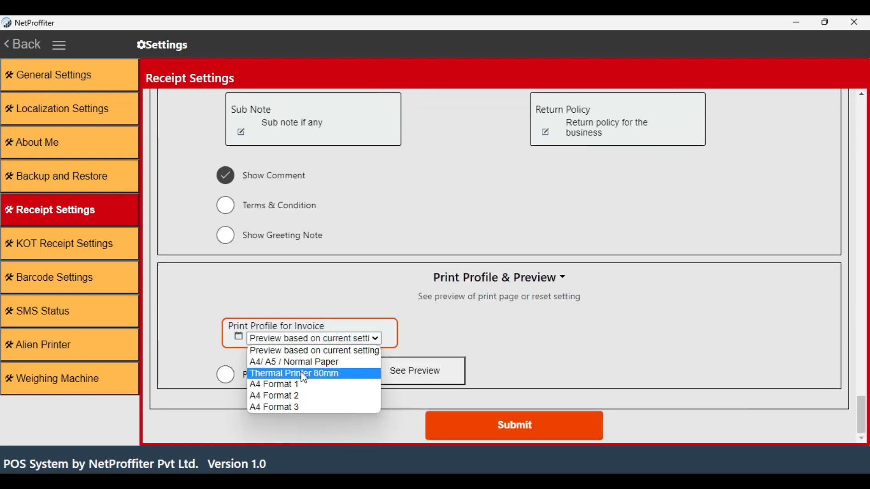
click(279, 397)
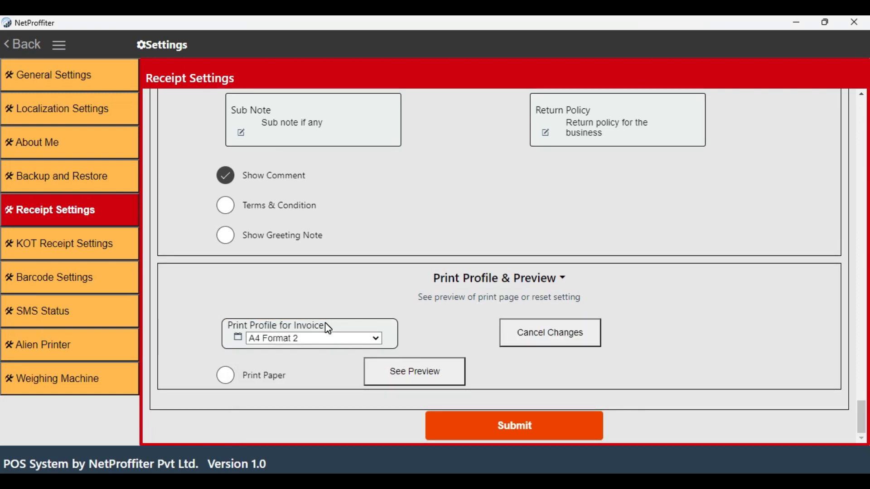
Preview the invoice with the chosen print profile, close the preview and submit the receipt settings
click(415, 379)
scroll(394, 249, down, 5)
scroll(392, 245, up, 5)
scroll(397, 249, down, 5)
scroll(396, 248, up, 6)
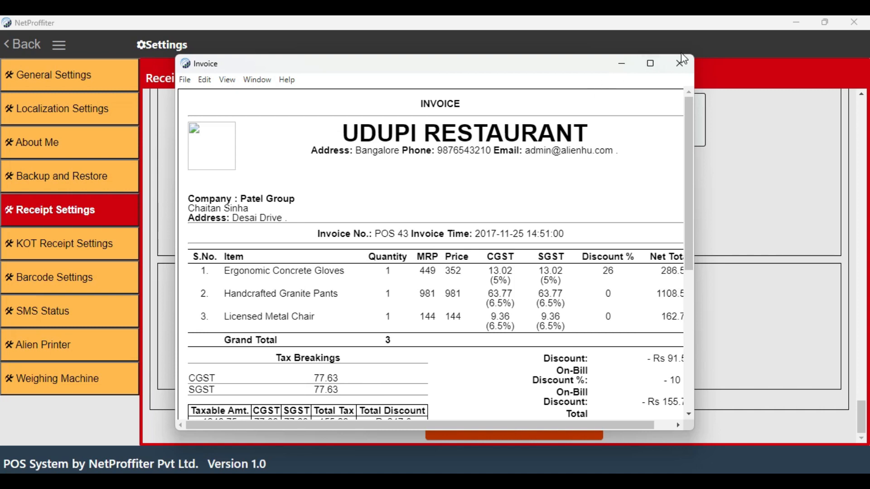
click(681, 64)
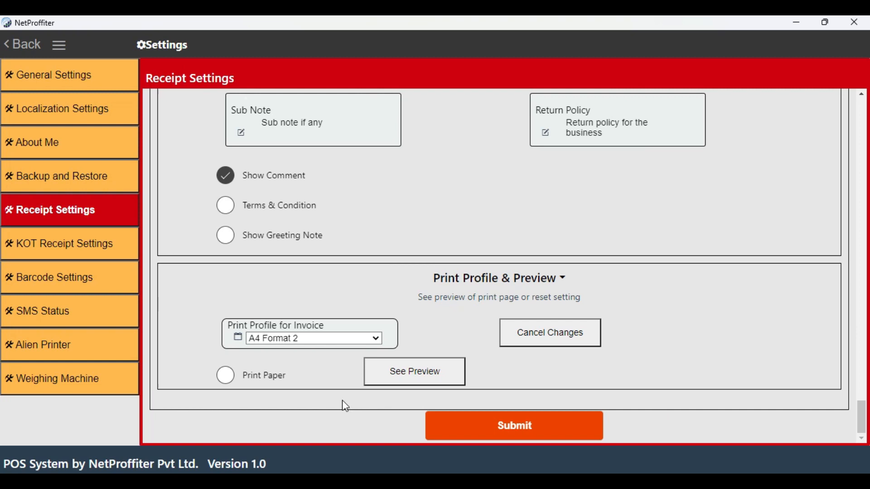
click(505, 434)
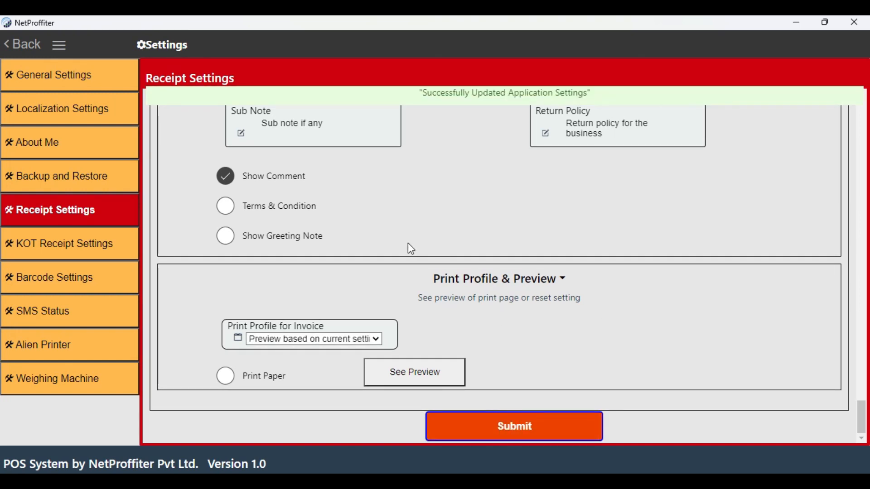